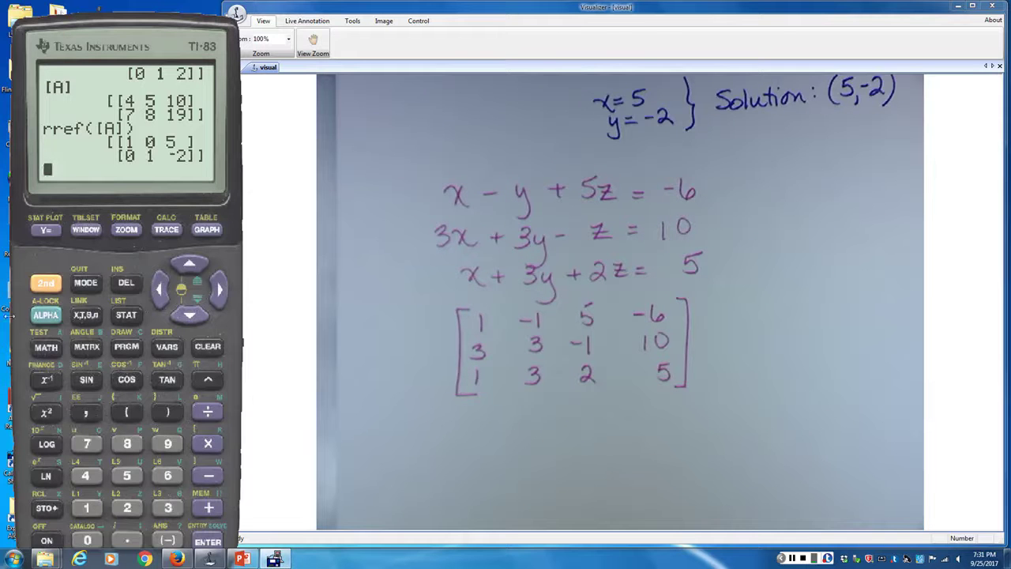
# Step: Open matrix [A] in the matrix editor and set its size to 3×4
pyautogui.click(87, 346)
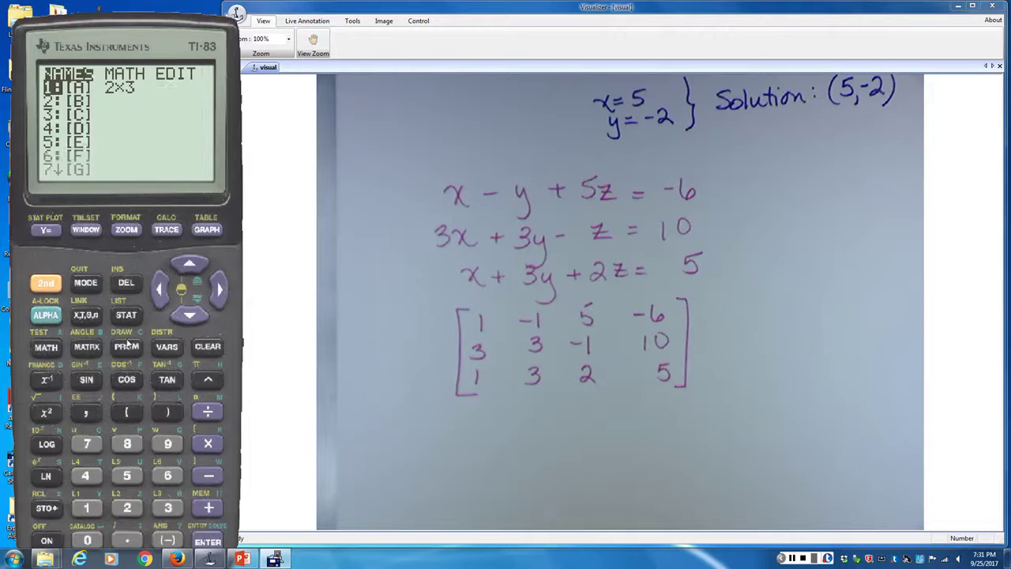
pyautogui.click(167, 292)
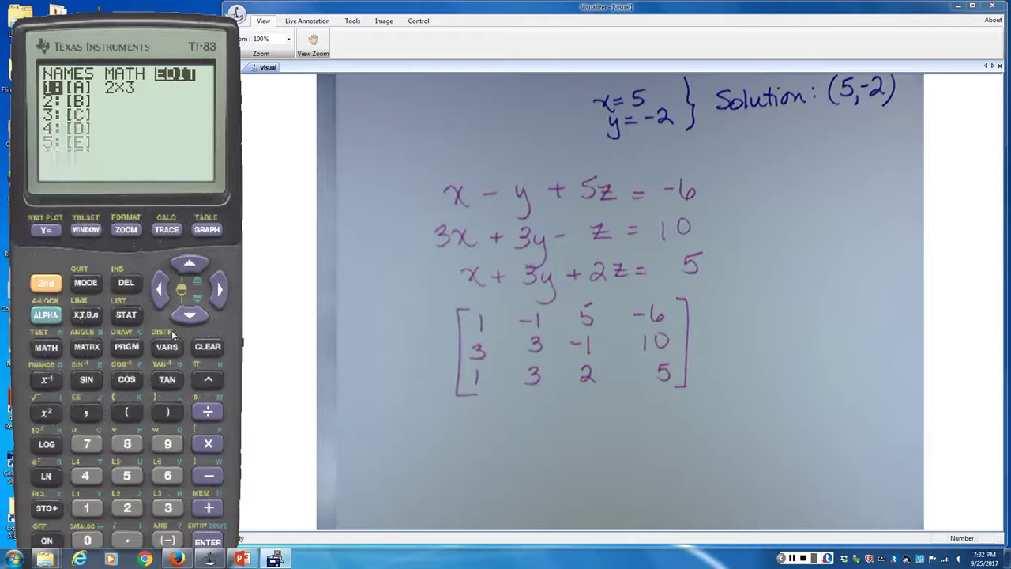
pyautogui.click(208, 541)
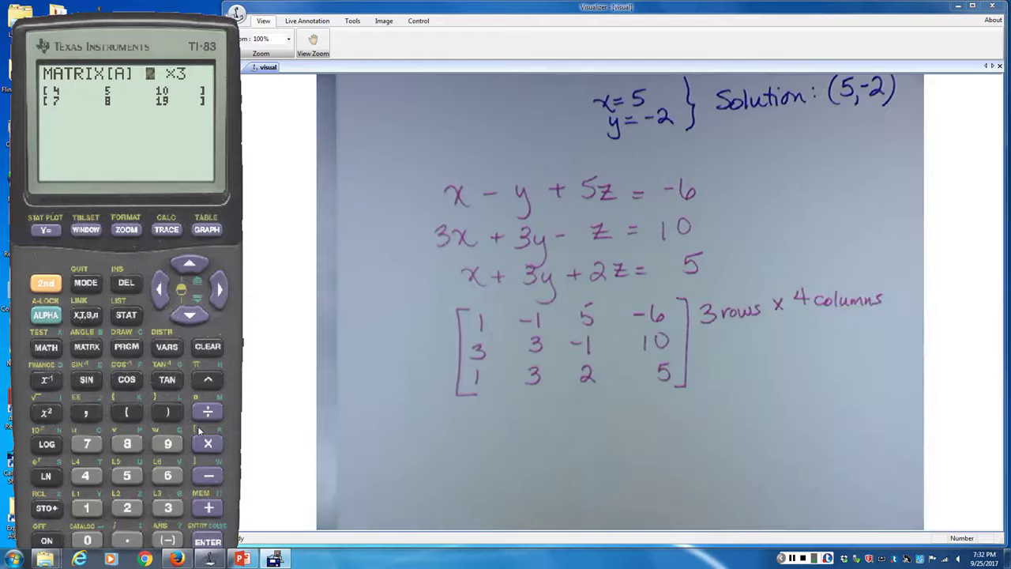
pyautogui.click(172, 509)
pyautogui.click(208, 543)
pyautogui.click(85, 476)
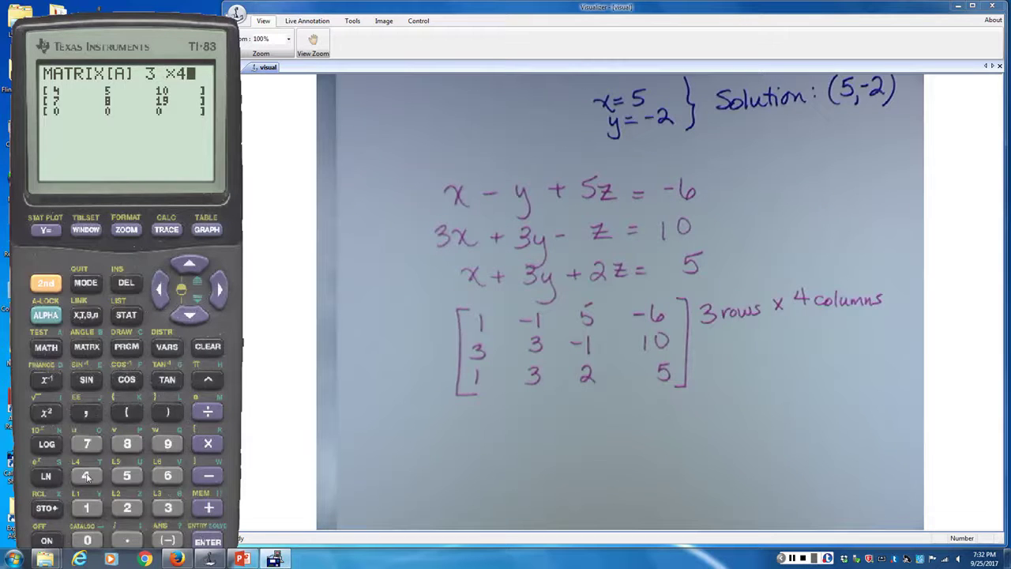
pyautogui.click(203, 544)
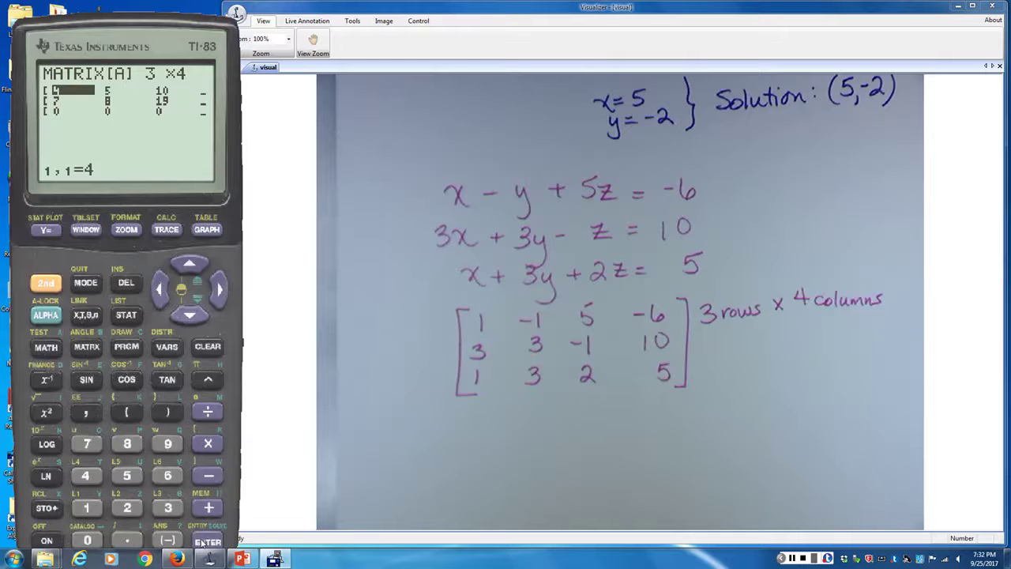
# Step: Enter row 1 of [A] as 1, -1, 5, -6
pyautogui.click(89, 508)
pyautogui.click(207, 542)
pyautogui.click(168, 540)
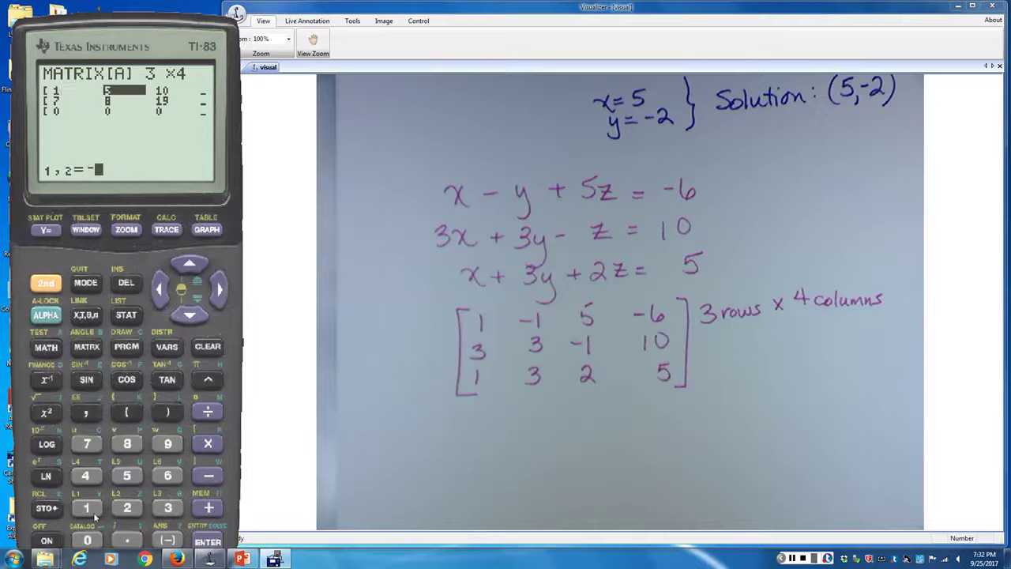
pyautogui.click(88, 508)
pyautogui.click(218, 545)
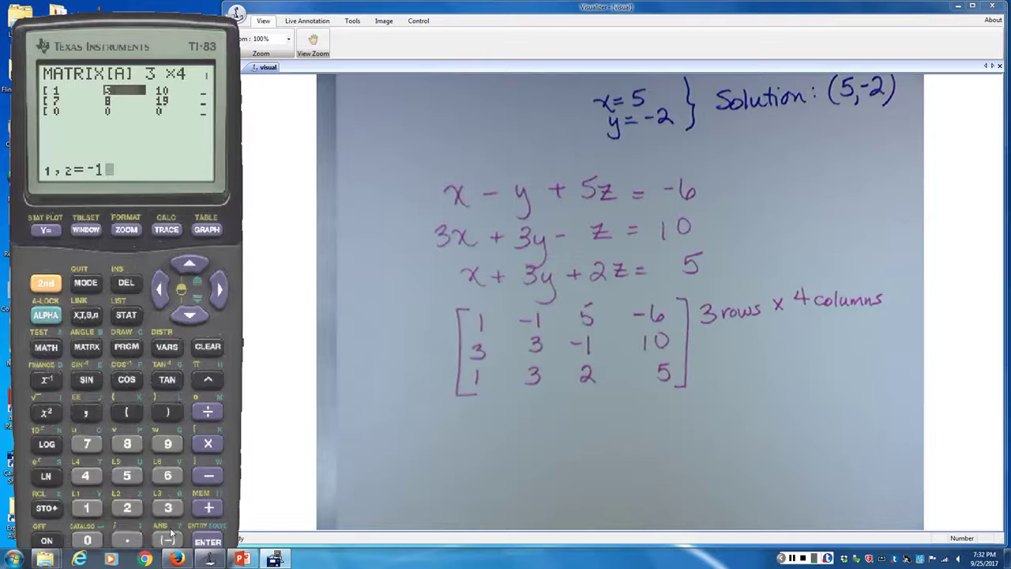
pyautogui.click(126, 476)
pyautogui.click(208, 542)
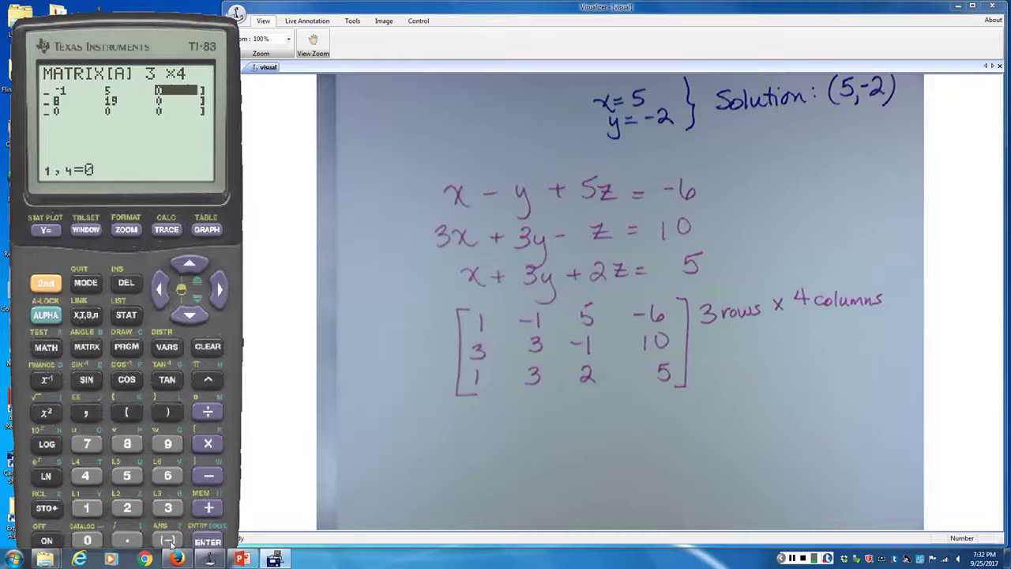
pyautogui.click(168, 540)
pyautogui.click(167, 476)
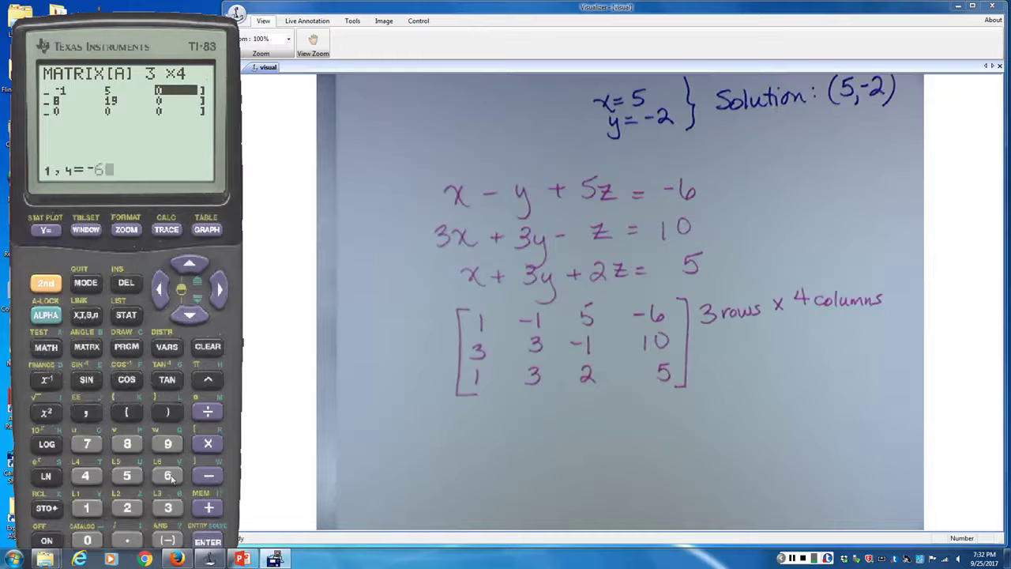
pyautogui.click(208, 542)
# Step: Enter row 2 of [A] as 3, 3, -1, 10
pyautogui.click(167, 507)
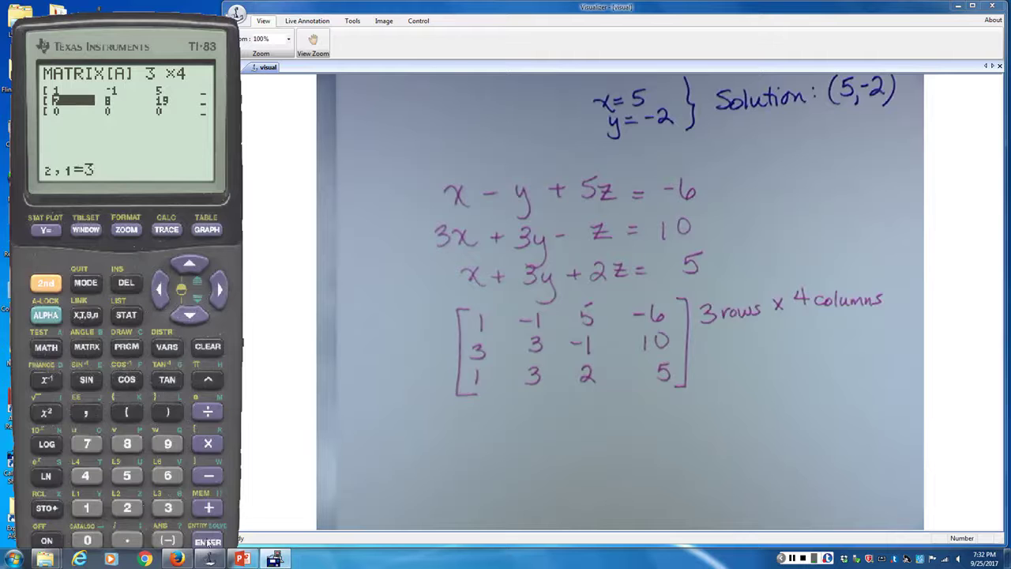
pyautogui.click(208, 542)
pyautogui.click(167, 507)
pyautogui.click(205, 542)
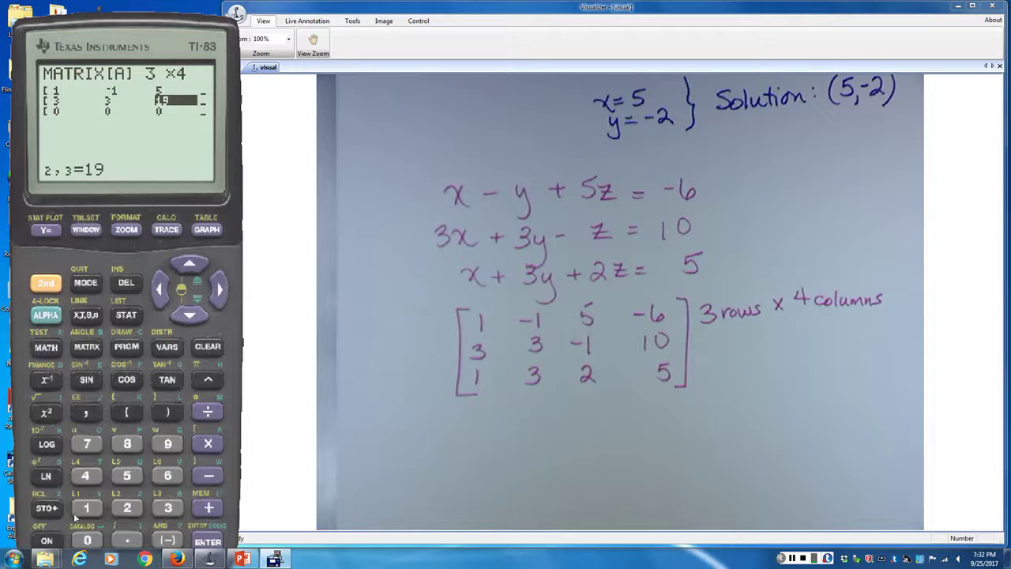
pyautogui.click(173, 540)
pyautogui.click(91, 507)
pyautogui.click(210, 541)
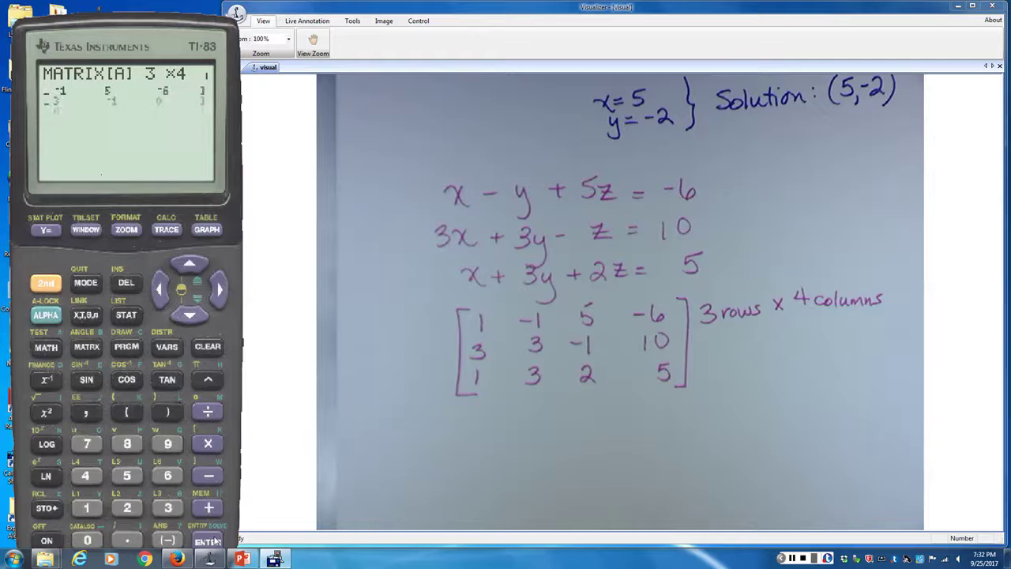
pyautogui.click(91, 508)
pyautogui.click(87, 540)
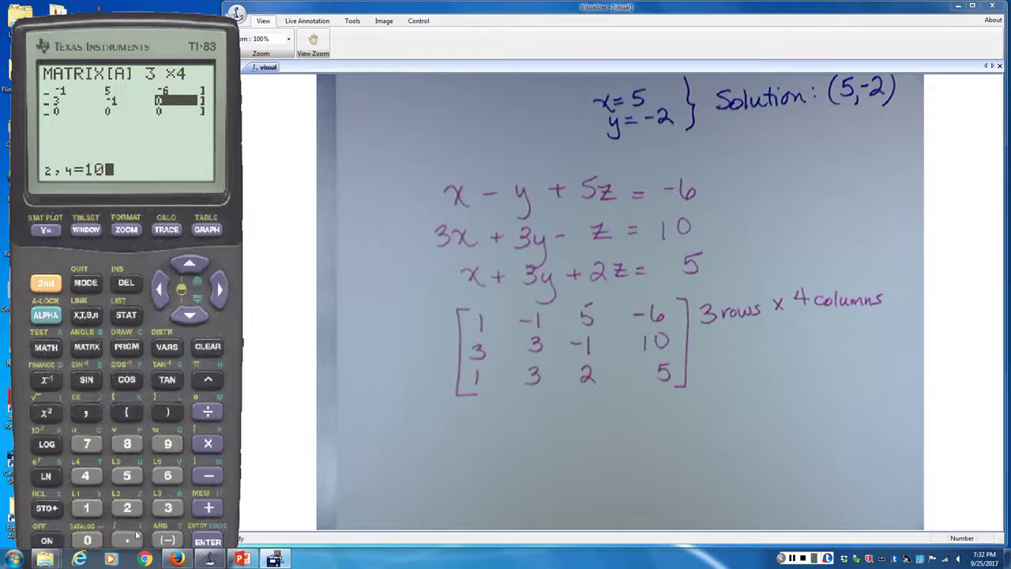
pyautogui.click(206, 541)
# Step: Enter row 3 of [A] as 1, 3, 2, 5
pyautogui.click(87, 508)
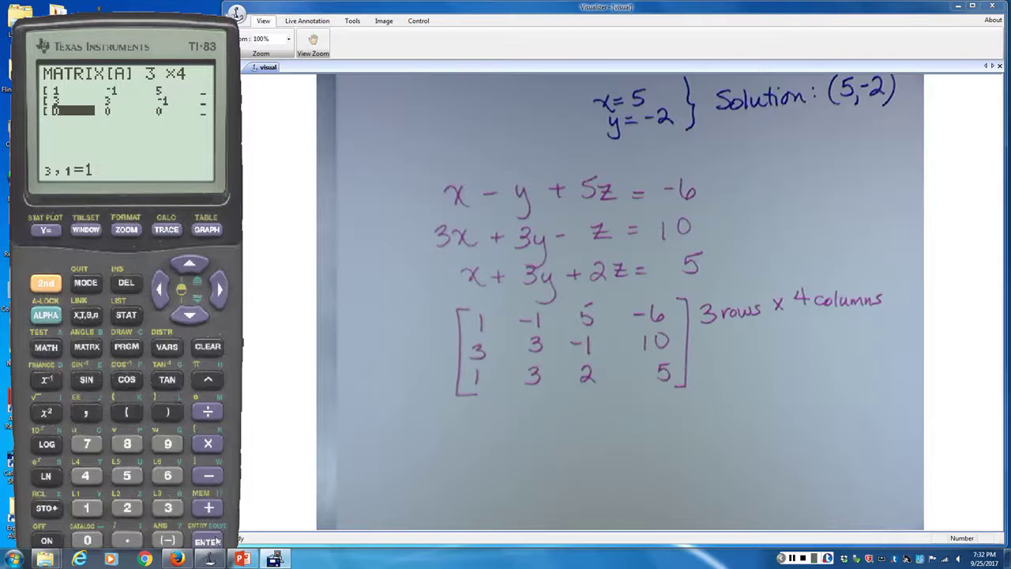
pyautogui.click(210, 541)
pyautogui.click(167, 508)
pyautogui.click(208, 541)
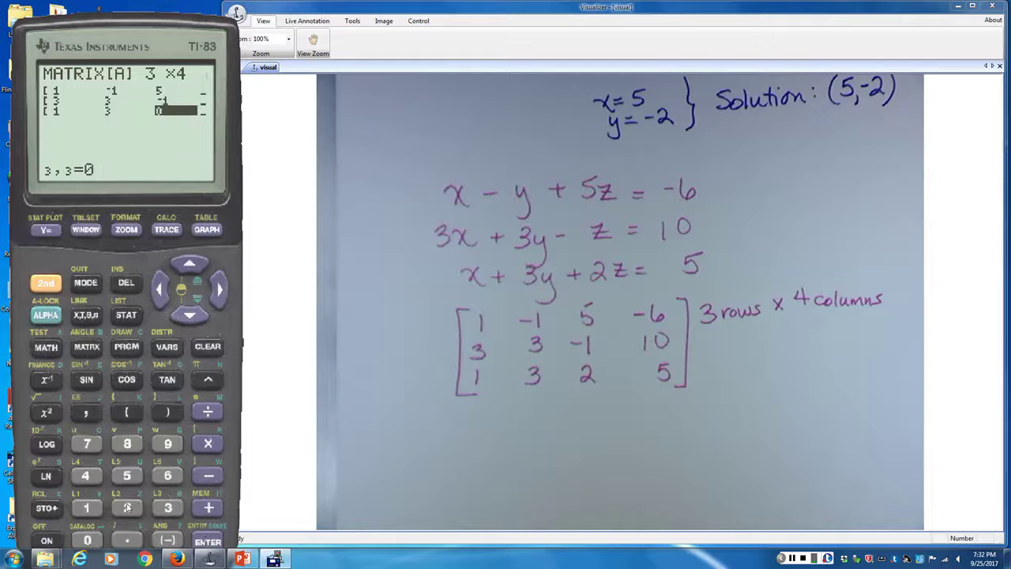
pyautogui.click(127, 508)
pyautogui.click(208, 541)
pyautogui.click(127, 476)
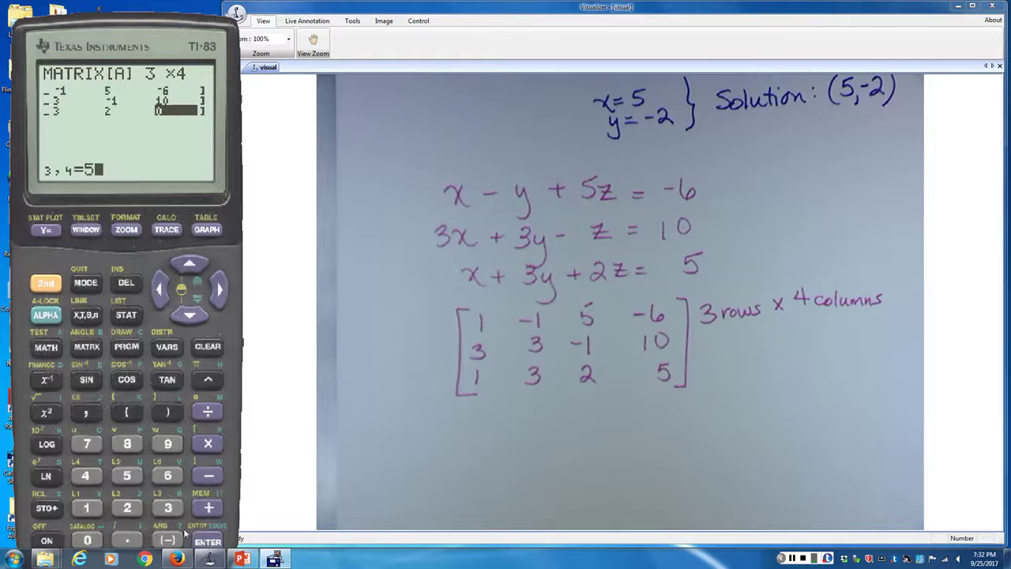
pyautogui.click(207, 542)
# Step: Quit to a cleared home screen and display the contents of matrix [A]
pyautogui.click(43, 281)
pyautogui.click(86, 282)
pyautogui.click(207, 346)
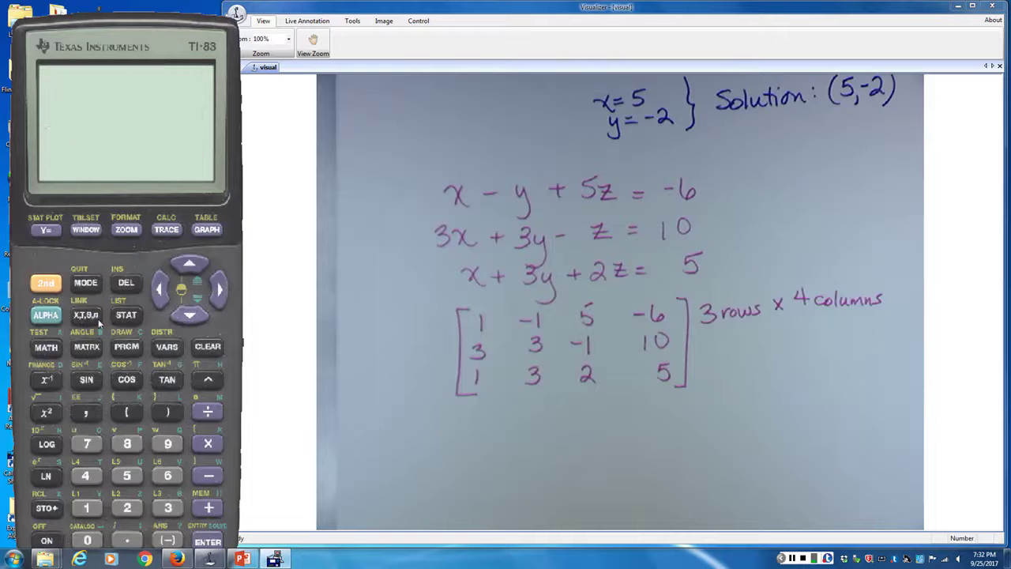
pyautogui.click(87, 346)
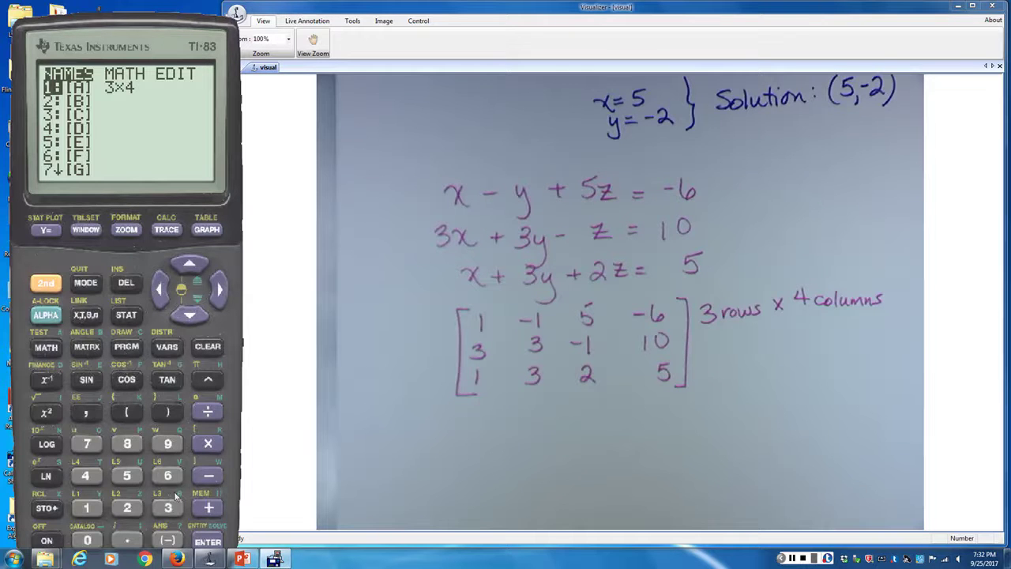
pyautogui.click(207, 542)
pyautogui.click(206, 543)
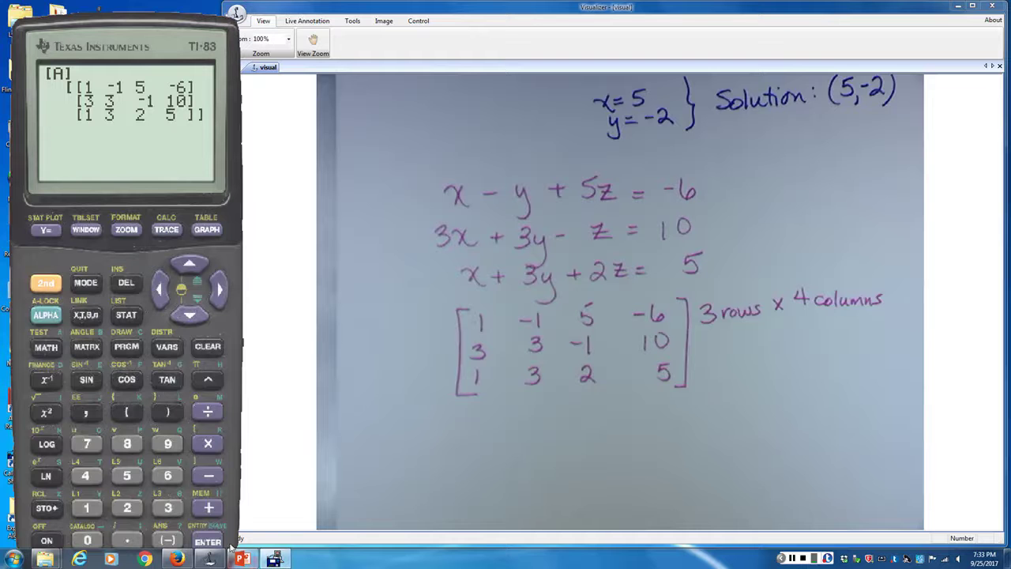
# Step: Insert the rref( function from the matrix MATH menu onto the home screen
pyautogui.click(86, 349)
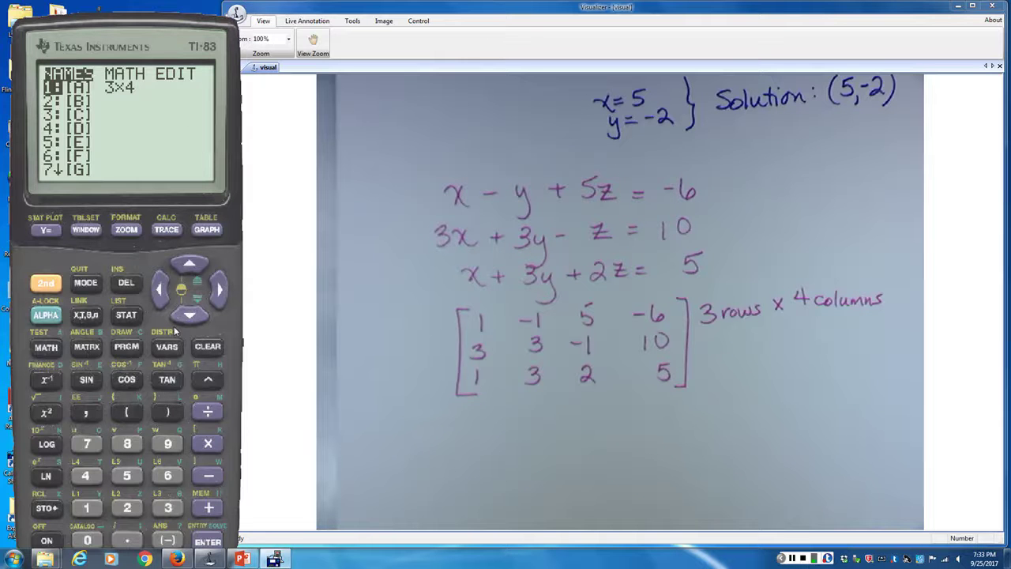
pyautogui.click(217, 290)
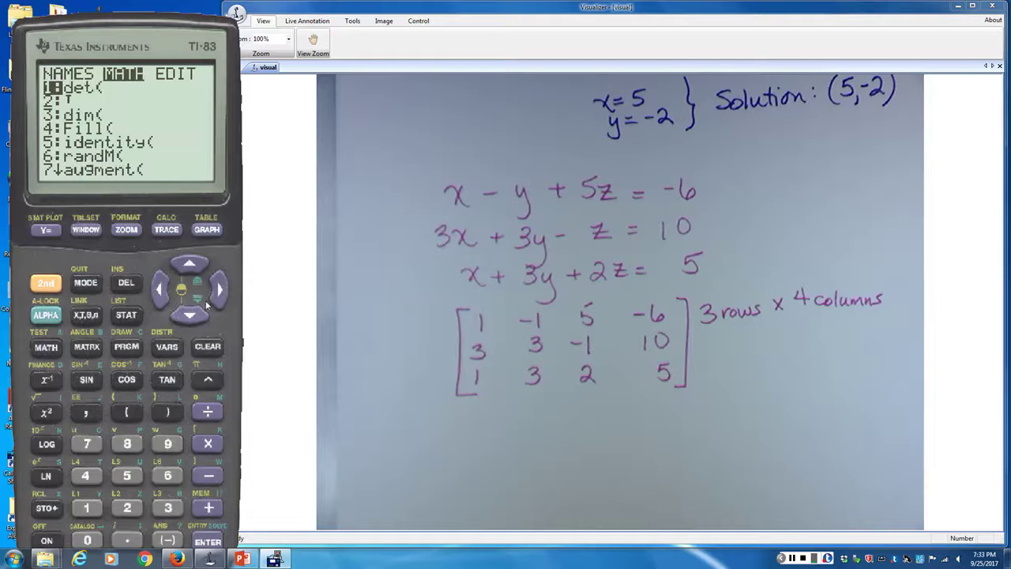
pyautogui.click(188, 318)
pyautogui.click(188, 318)
pyautogui.click(187, 318)
pyautogui.click(188, 319)
pyautogui.click(187, 318)
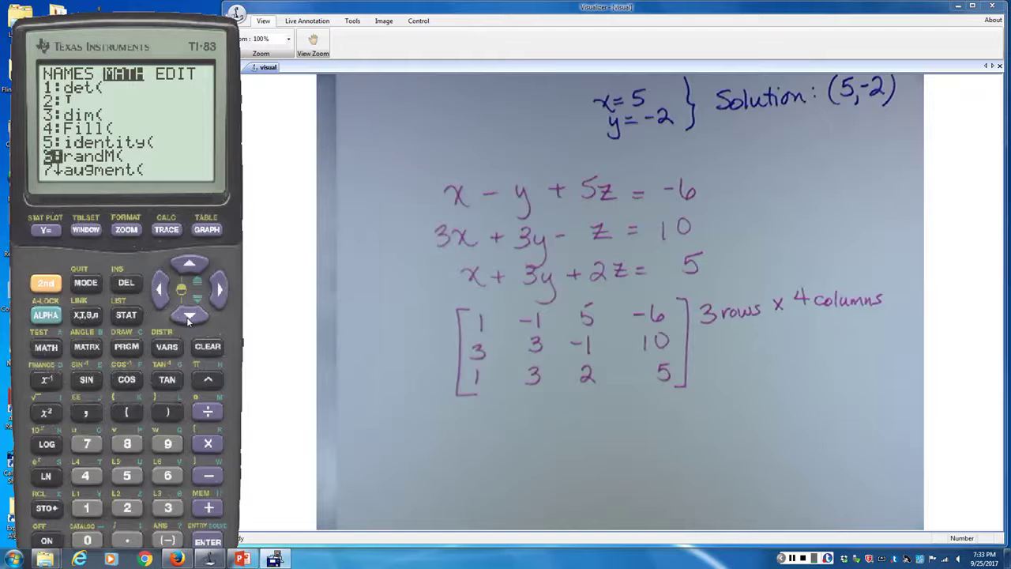
pyautogui.click(188, 318)
pyautogui.click(188, 318)
pyautogui.click(188, 318)
pyautogui.click(187, 318)
pyautogui.click(188, 318)
pyautogui.click(188, 318)
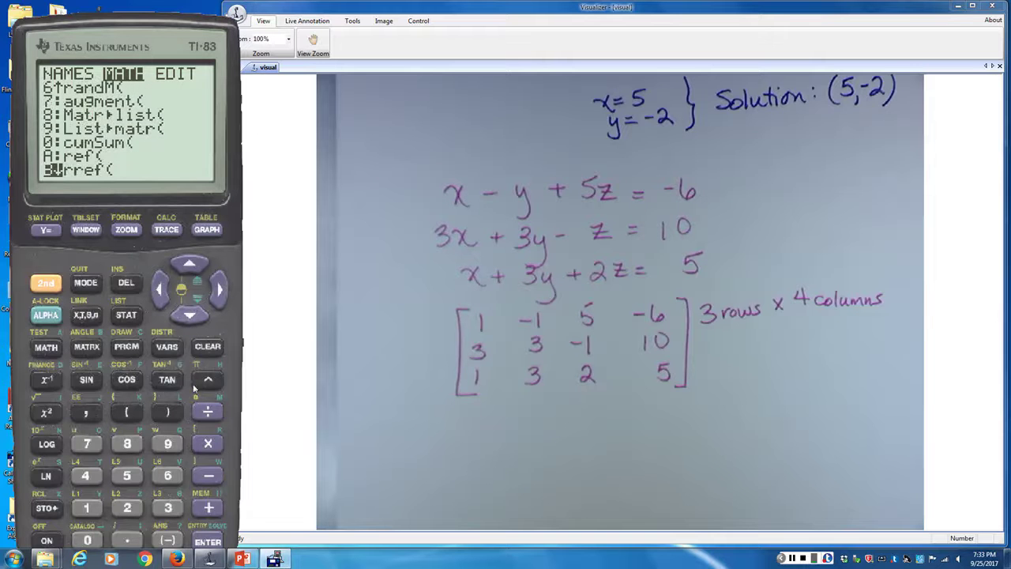
pyautogui.click(207, 541)
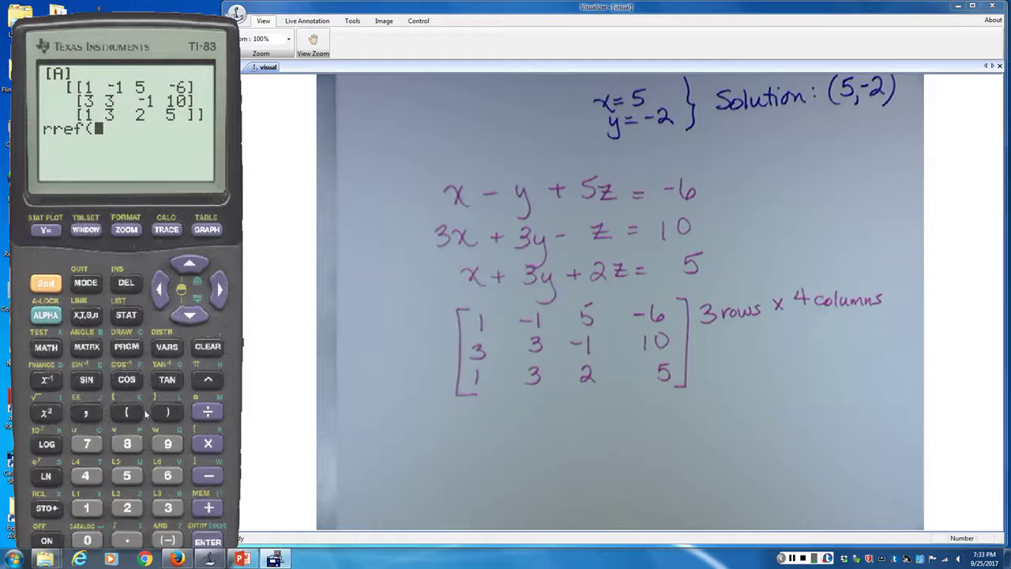
# Step: Complete the command as rref([A]) and evaluate it to get the solution (1, 2, -1)
pyautogui.click(86, 349)
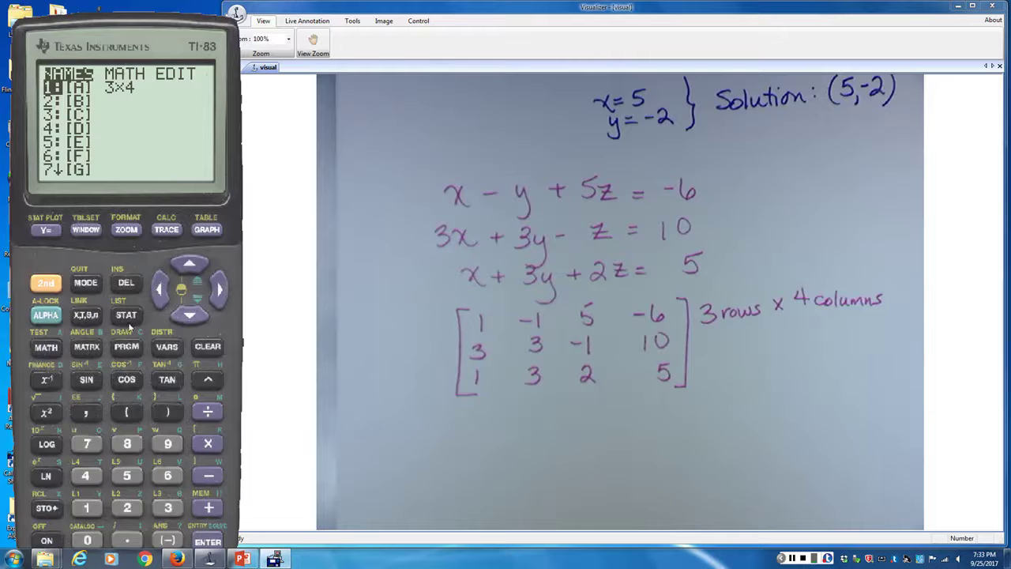
pyautogui.click(208, 541)
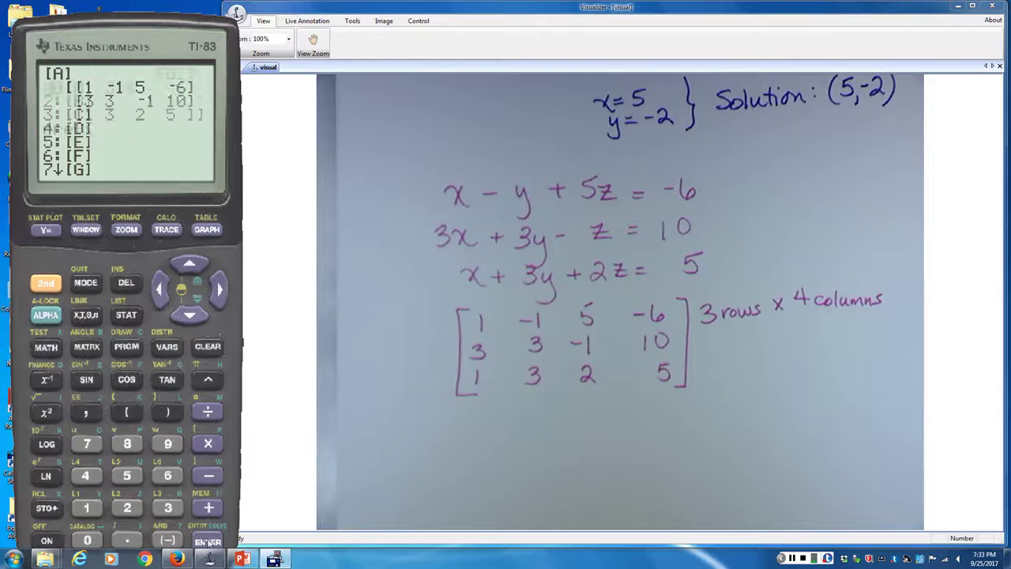
pyautogui.click(168, 411)
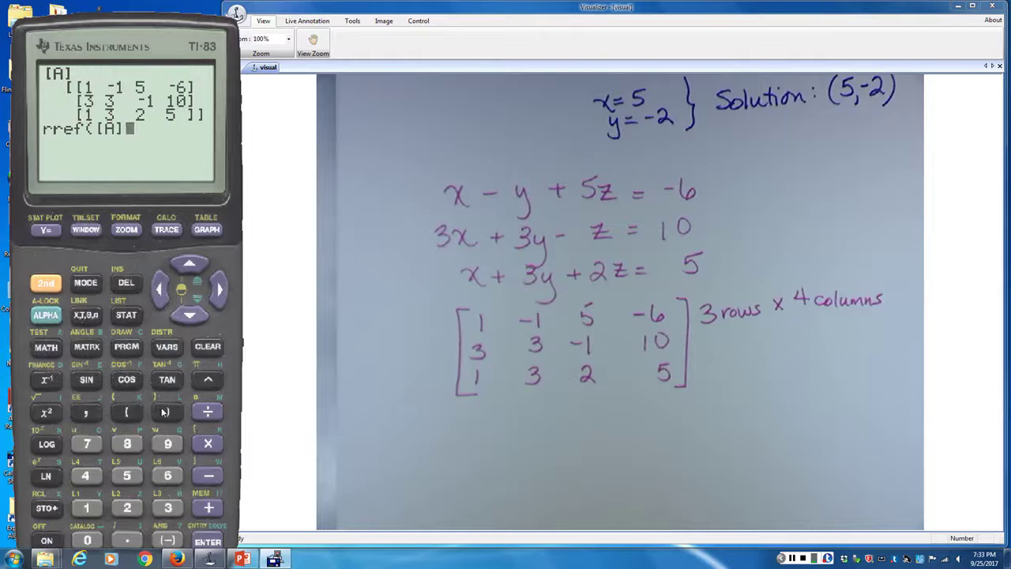
pyautogui.click(209, 539)
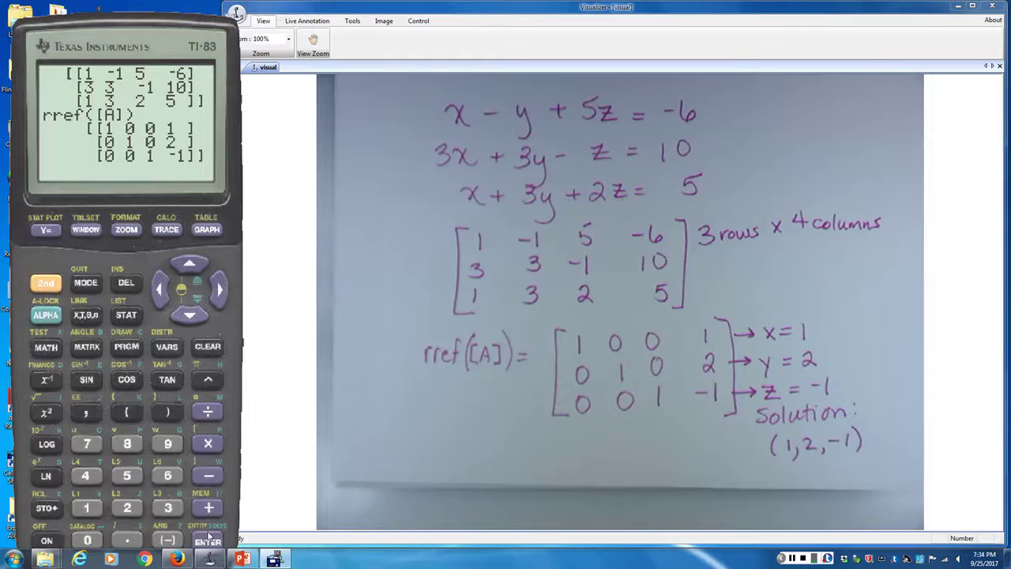
# Step: In the lecture slides, step through slides 13–15 to reach slide 16, Example 4
pyautogui.click(242, 559)
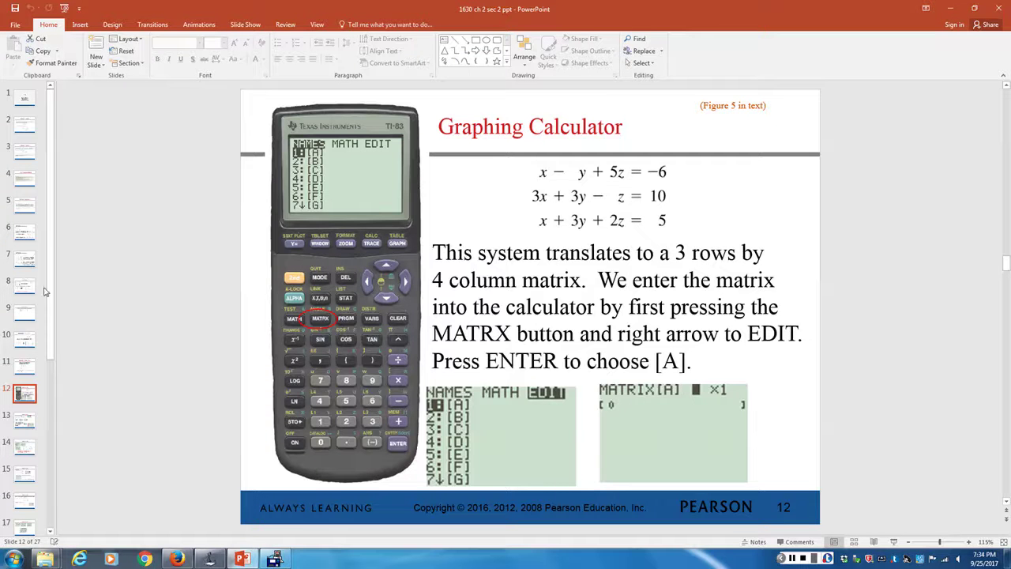
pyautogui.moveTo(51, 291); pyautogui.dragTo(61, 483)
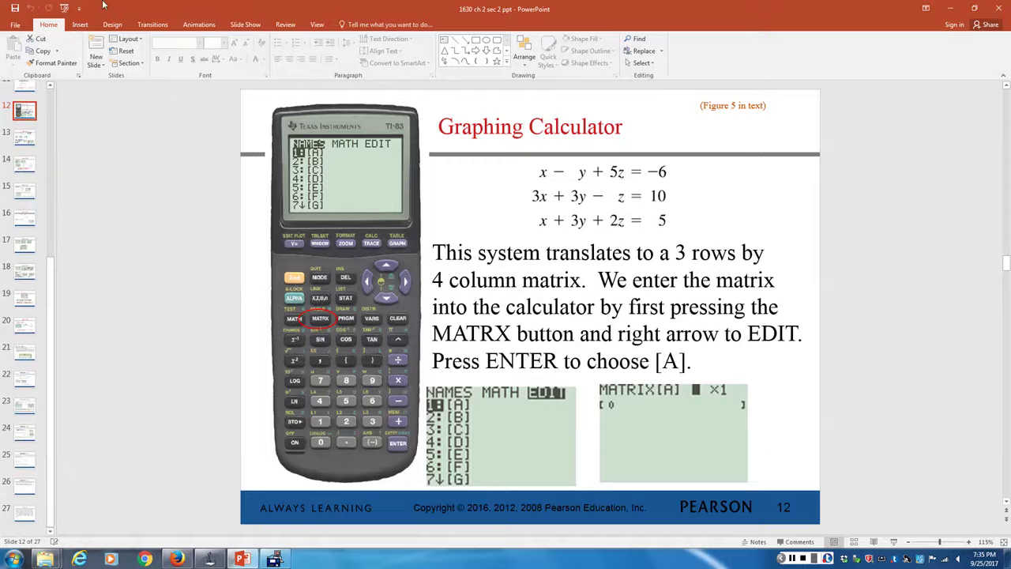
pyautogui.click(25, 139)
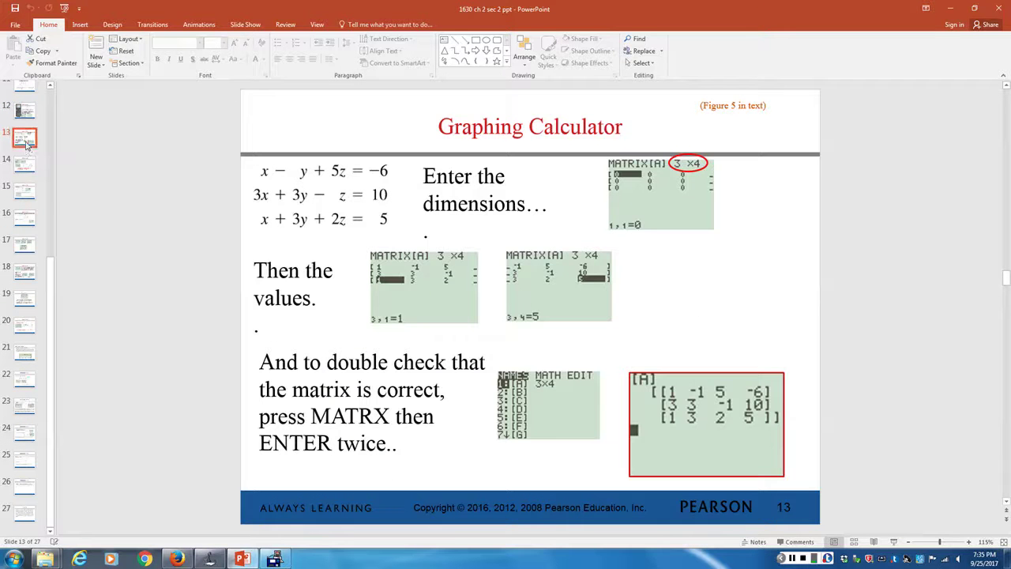
pyautogui.click(24, 166)
pyautogui.click(24, 191)
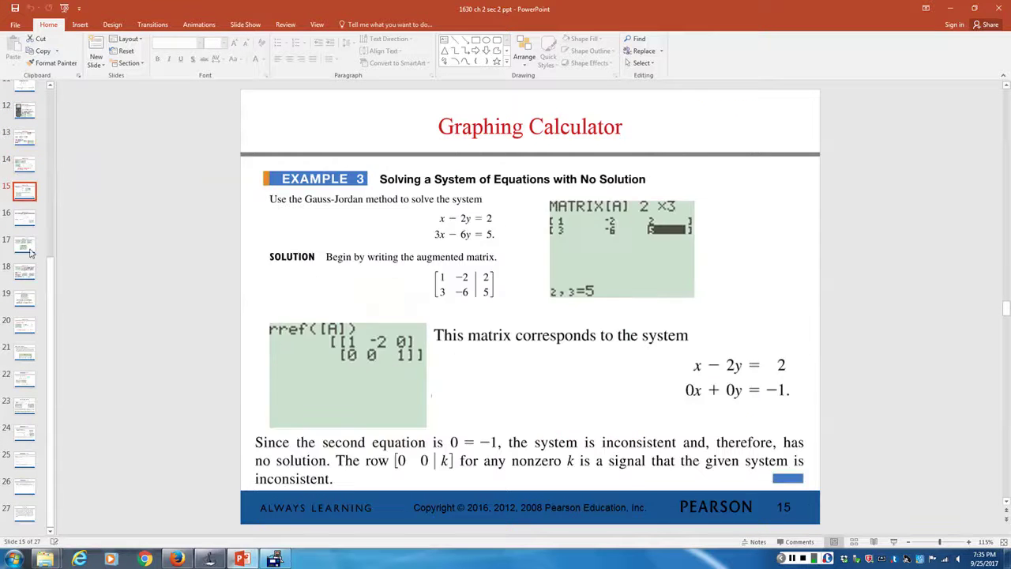
pyautogui.click(25, 218)
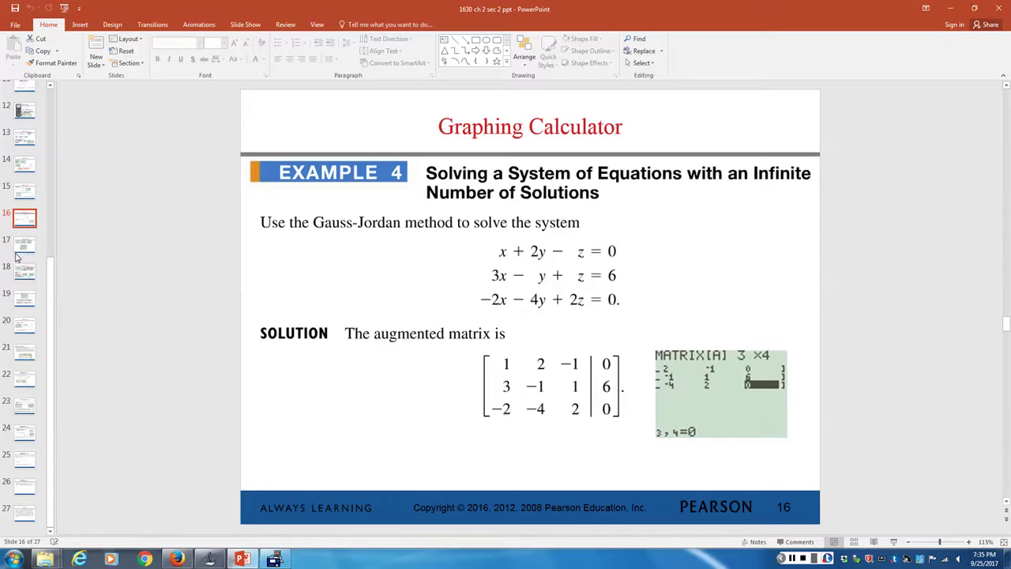